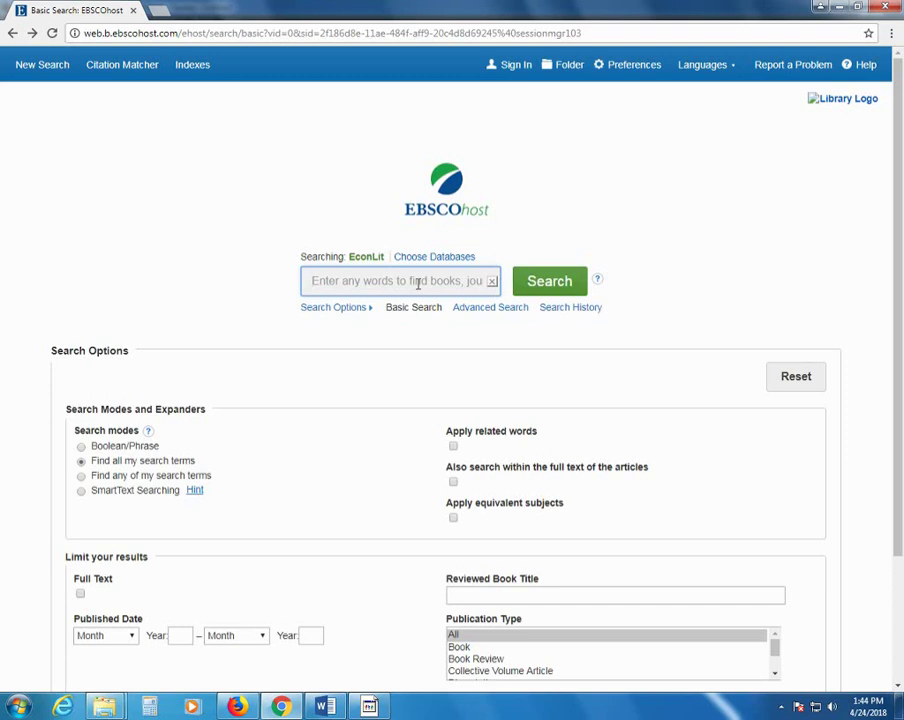
# Step: Run an advanced EconLit search for wage AND medical, with each term in its own search row
pyautogui.click(490, 308)
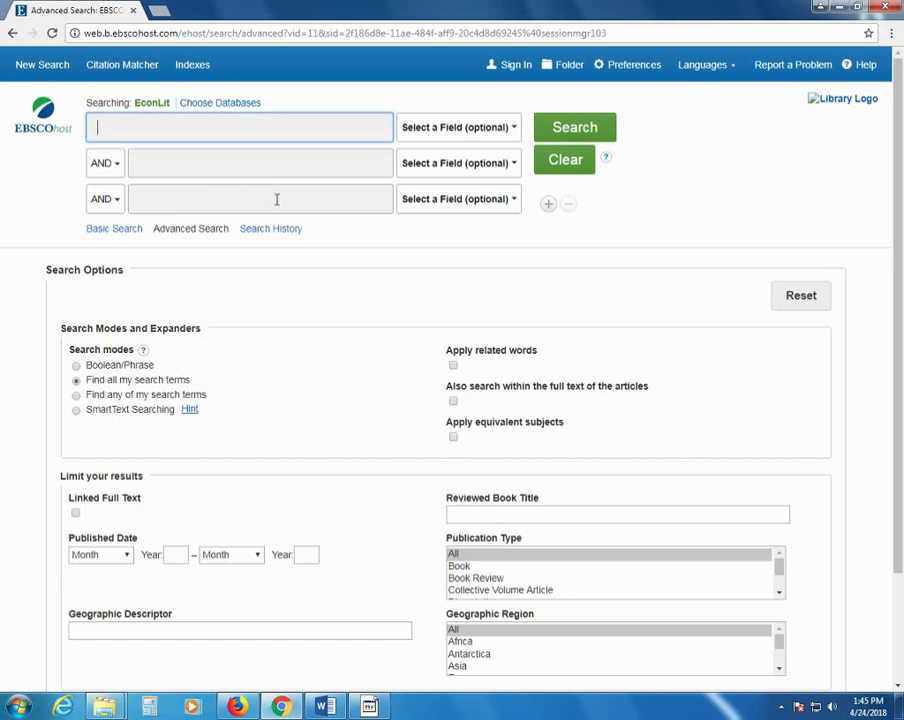
pyautogui.write('wa')
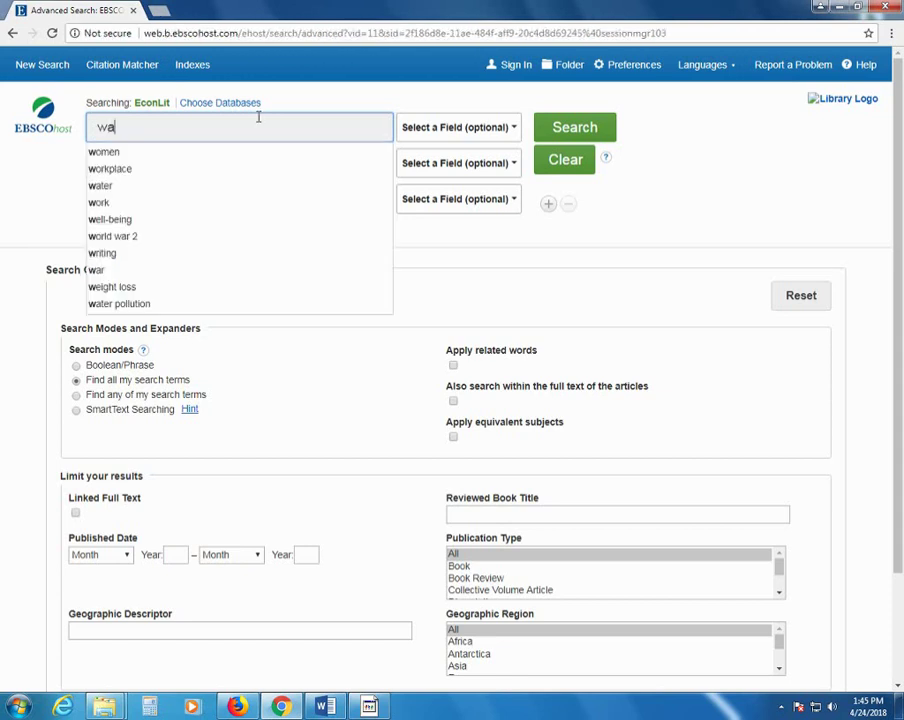
pyautogui.write('ge')
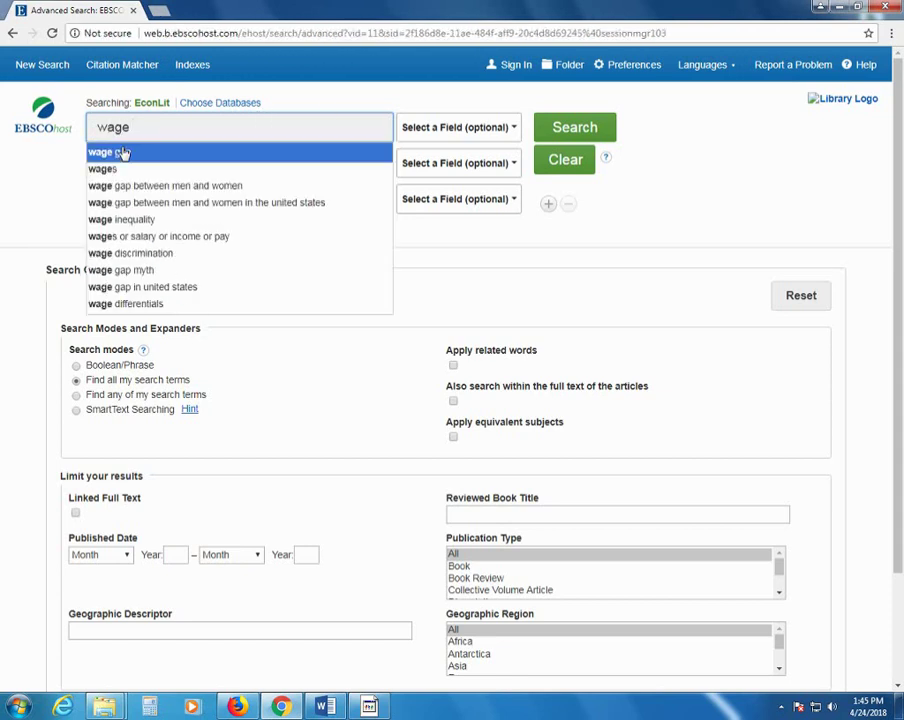
pyautogui.click(204, 156)
pyautogui.write('me')
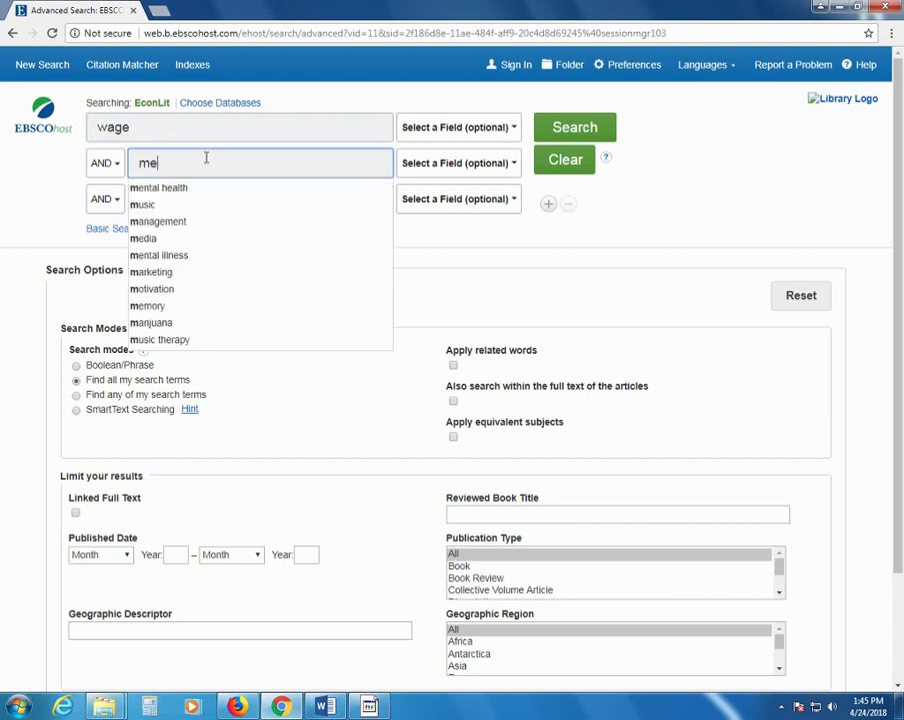
pyautogui.write('dical')
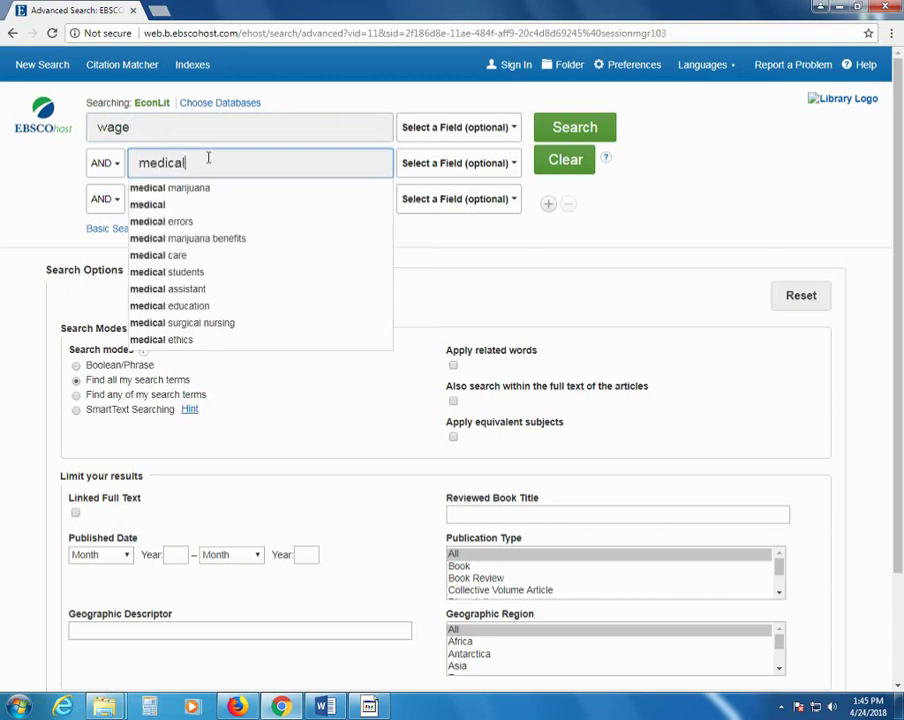
pyautogui.click(575, 127)
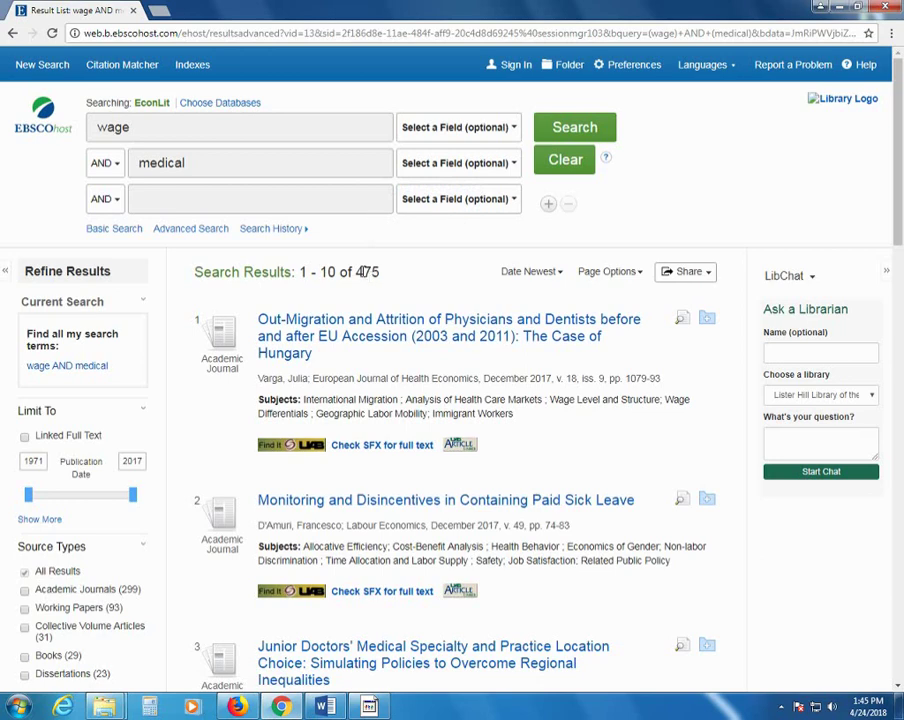
# Step: Replace the search term medical with nurse and rerun the search as wage AND nurse
pyautogui.scroll(-2, 370, 275)
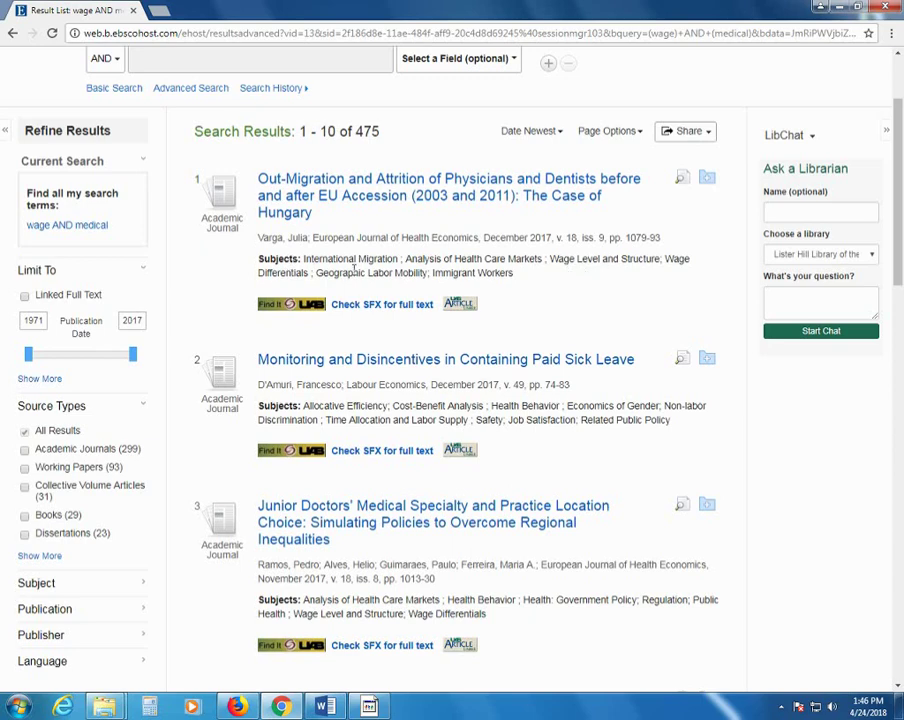
pyautogui.scroll(-1, 450, 279)
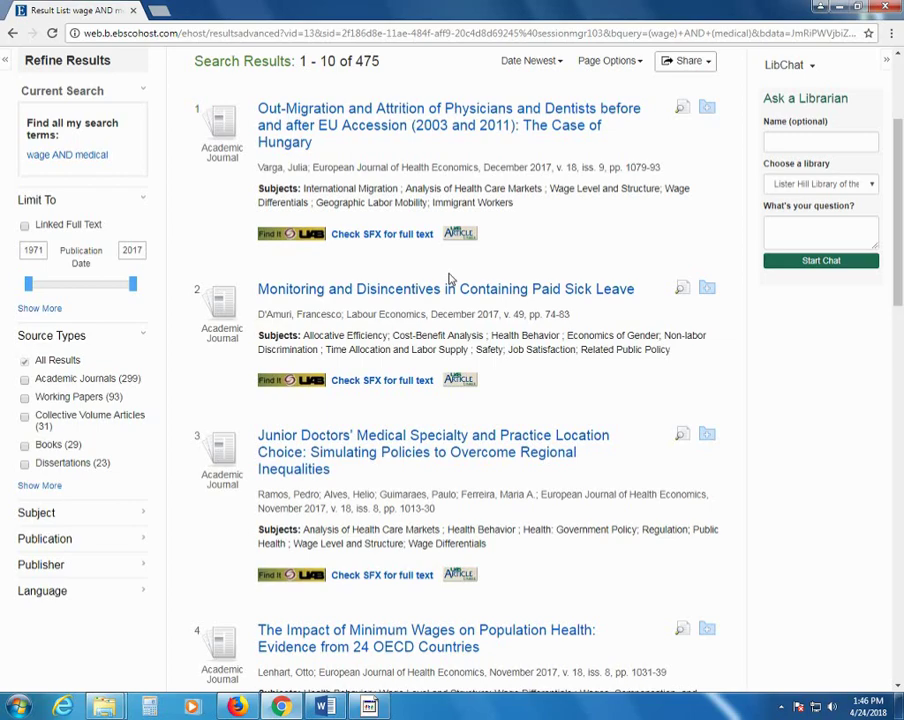
pyautogui.scroll(-1, 450, 279)
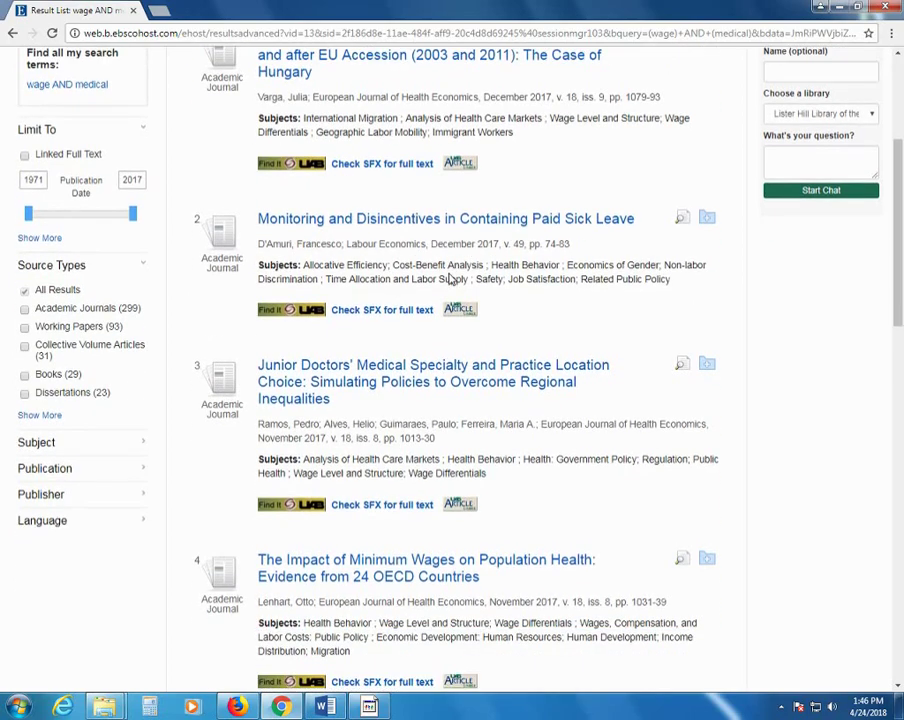
pyautogui.scroll(4, 450, 279)
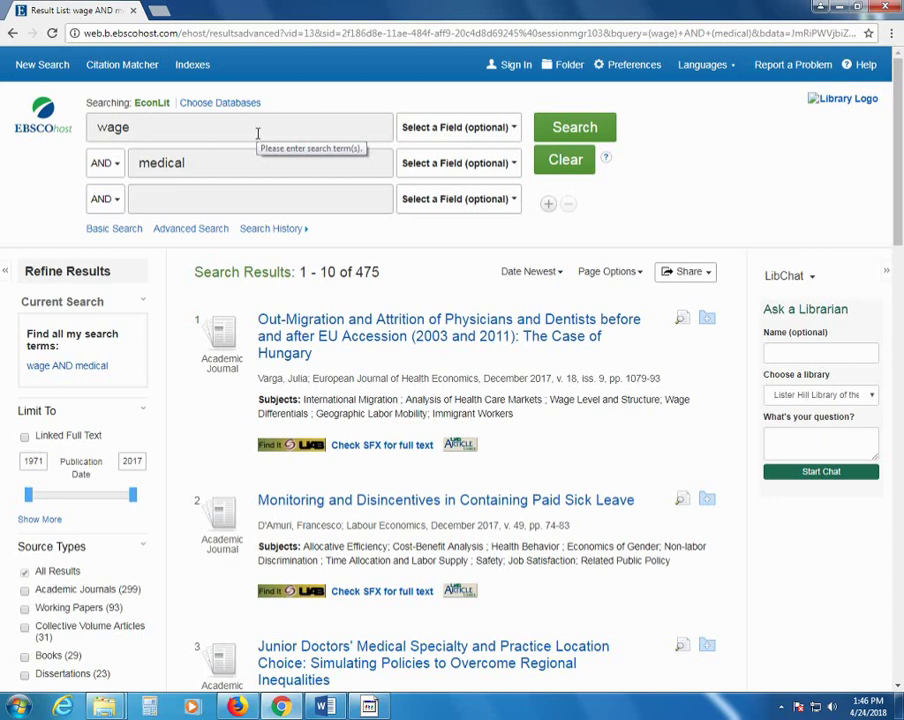
pyautogui.click(256, 160)
pyautogui.doubleClick(262, 160)
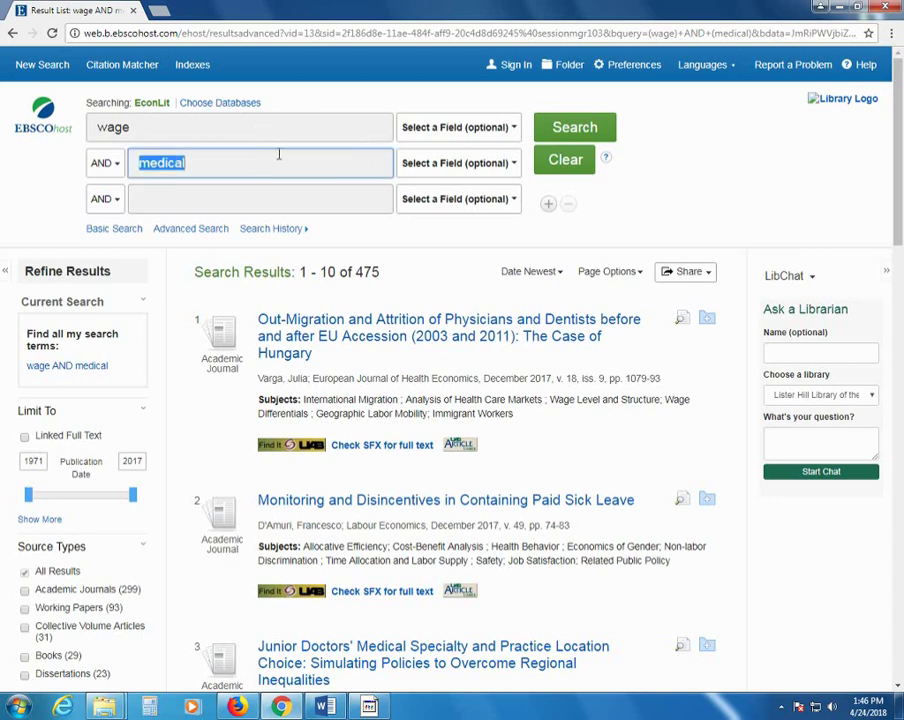
pyautogui.write('nurse')
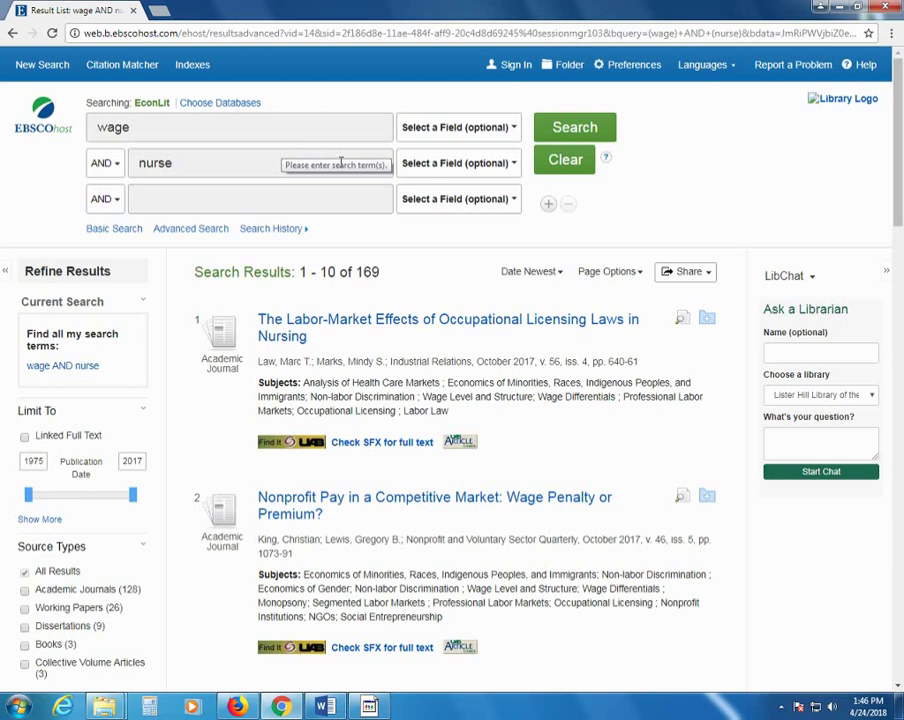
# Step: Limit the wage AND nurse results to publication dates starting from 2005
pyautogui.scroll(-3, 378, 238)
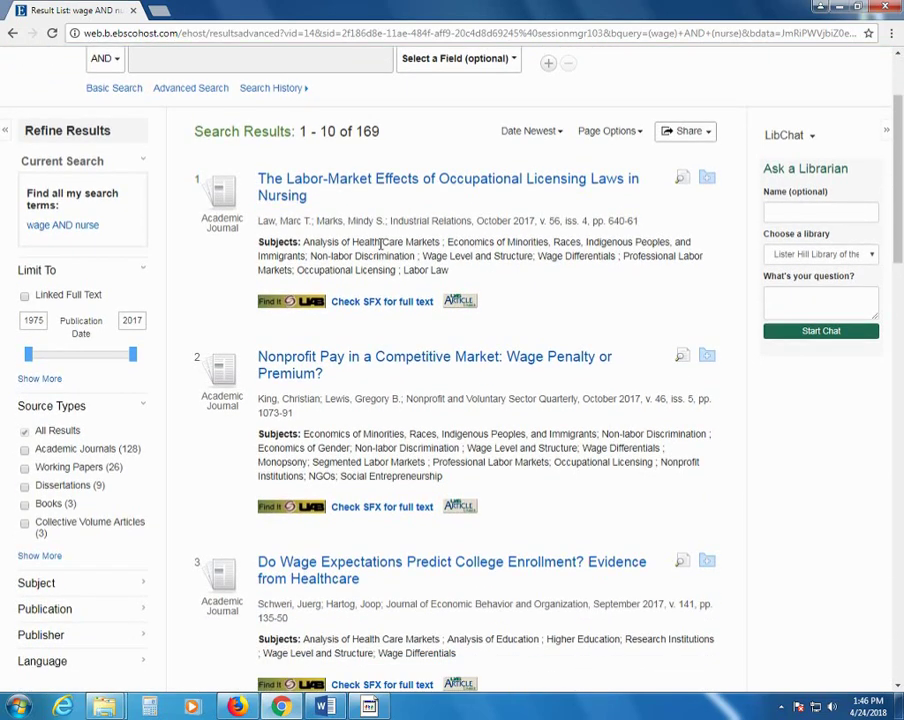
pyautogui.scroll(-3, 380, 243)
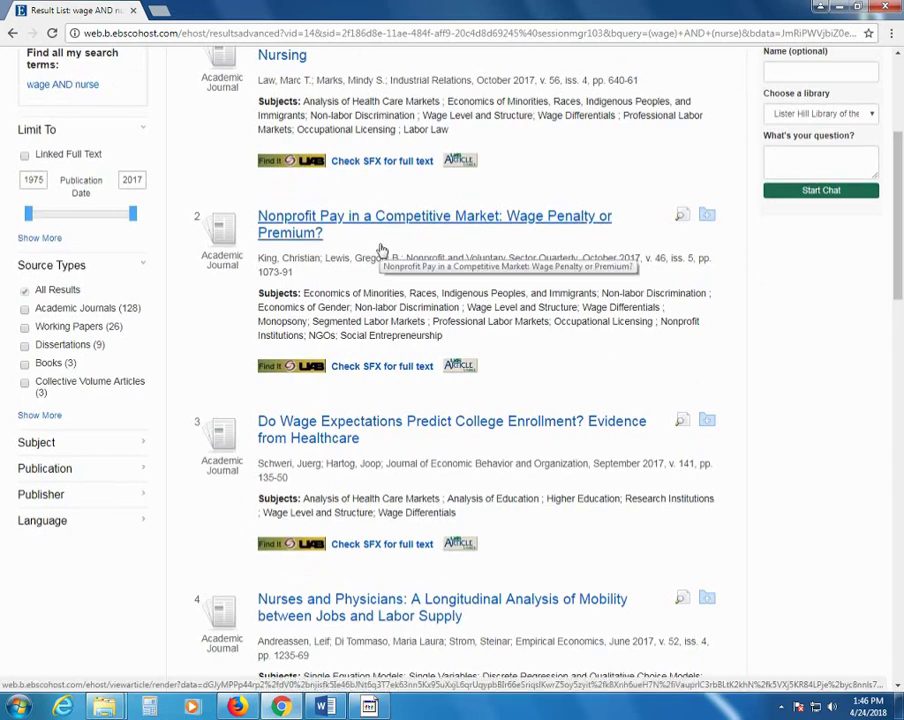
pyautogui.scroll(-2, 380, 250)
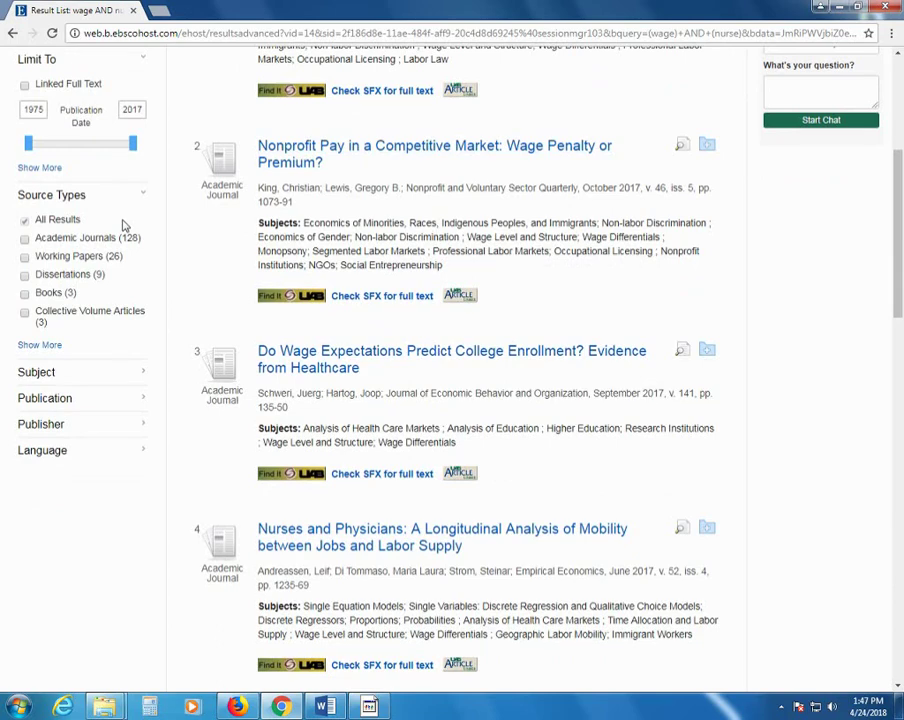
pyautogui.scroll(4, 80, 190)
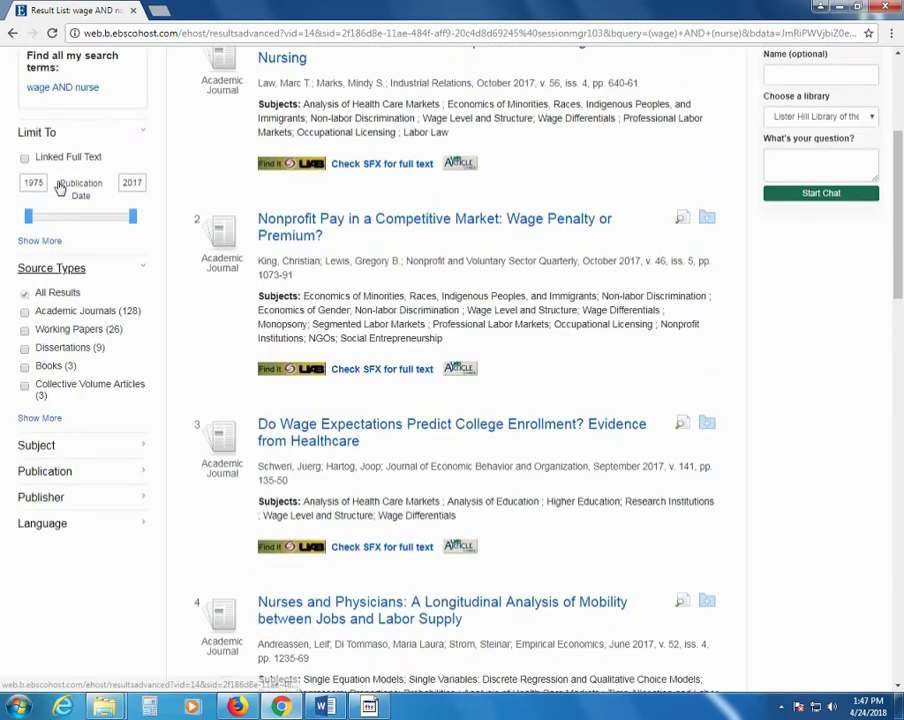
pyautogui.click(33, 250)
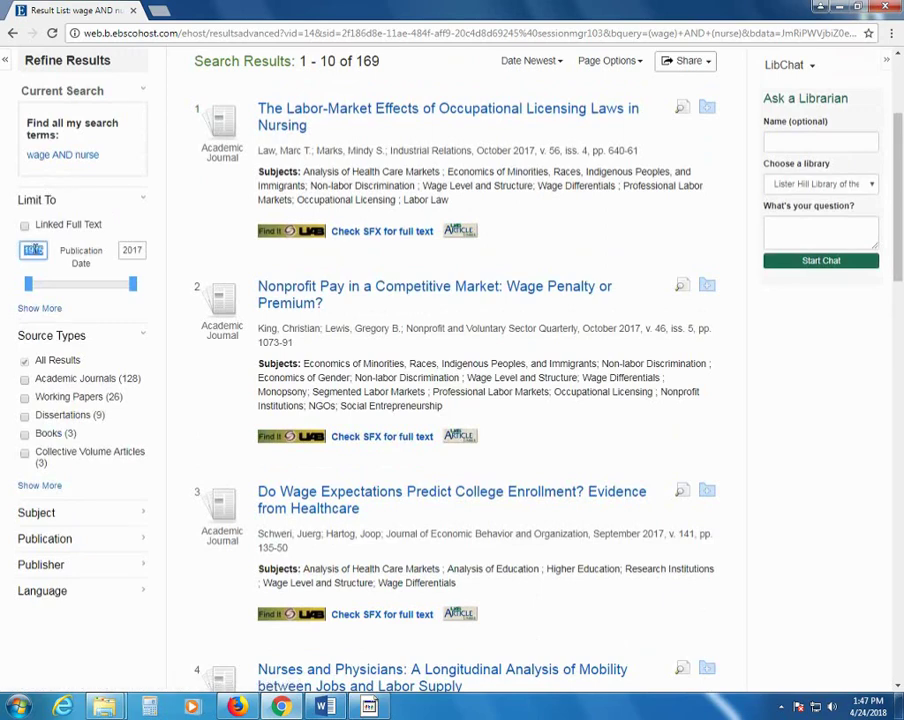
pyautogui.write('2008')
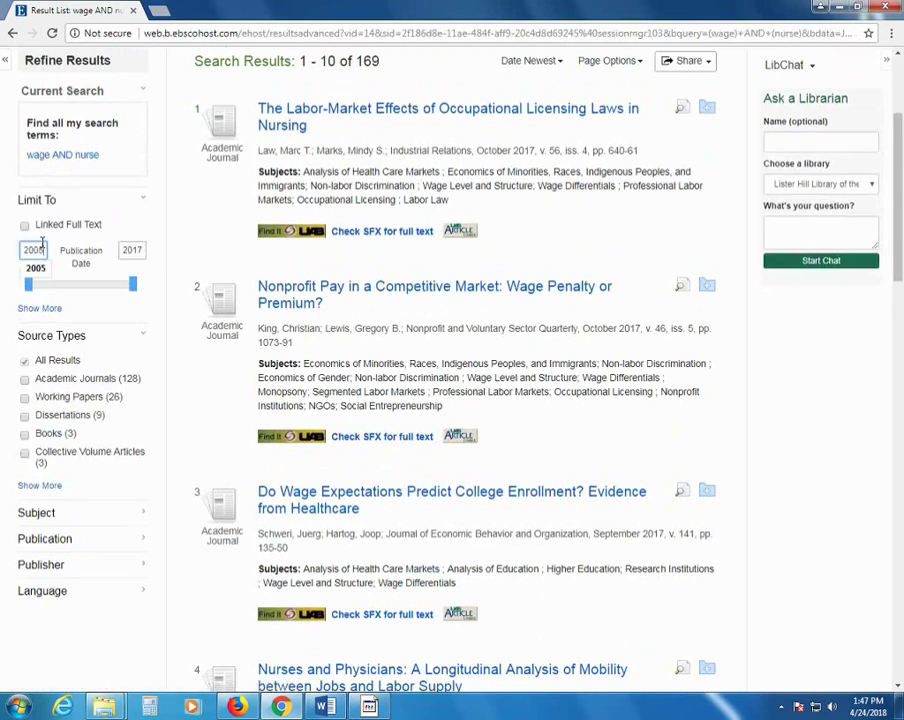
pyautogui.press('Return')
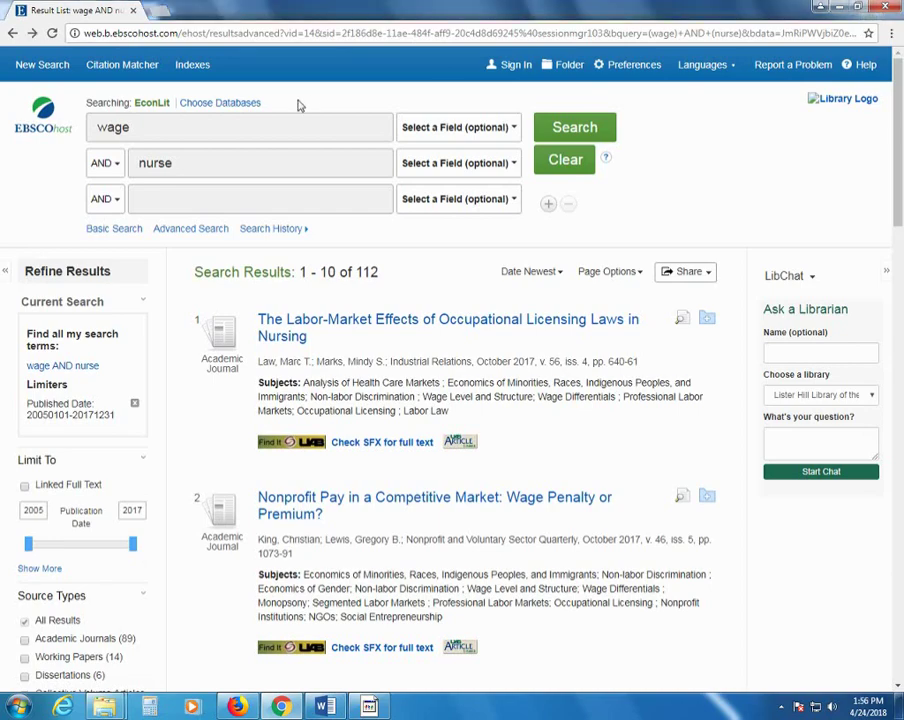
# Step: Expand the subject filters and narrow the results to the subject time allocation and labor supply
pyautogui.scroll(-6, 120, 228)
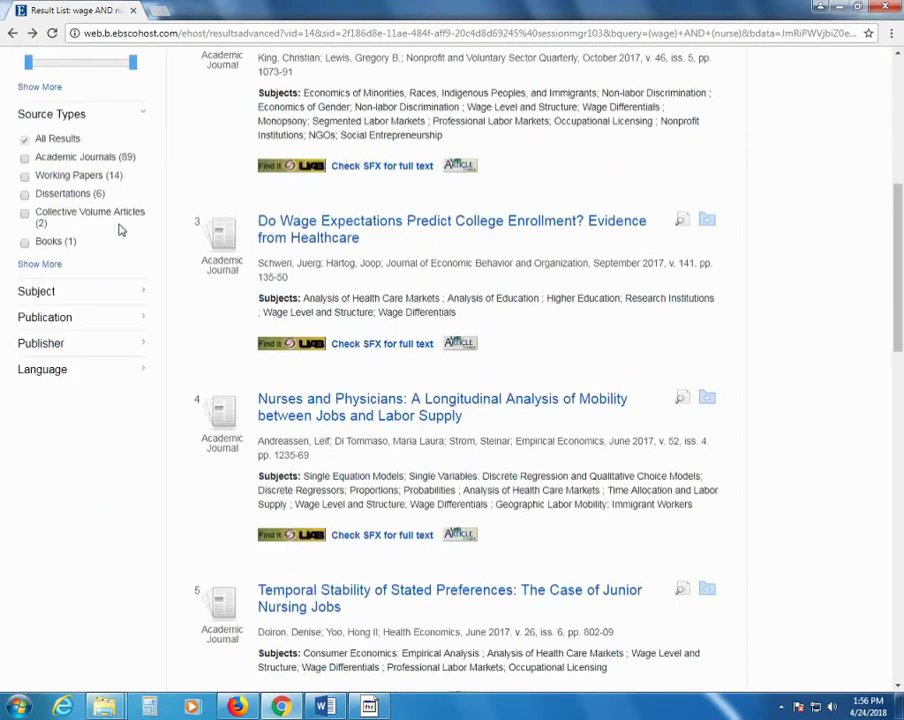
pyautogui.scroll(-2, 118, 230)
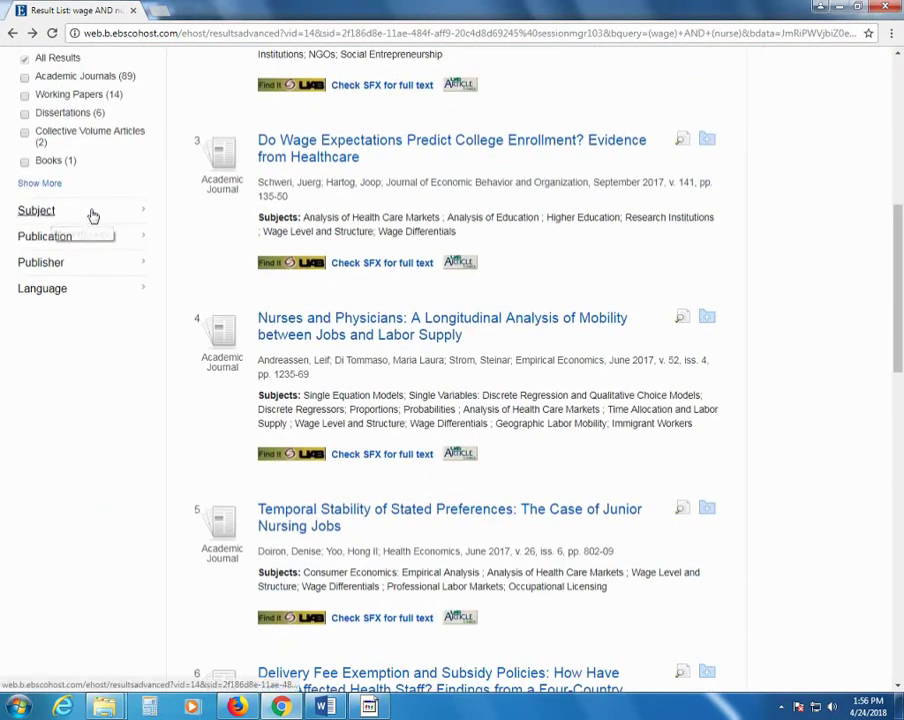
pyautogui.click(92, 212)
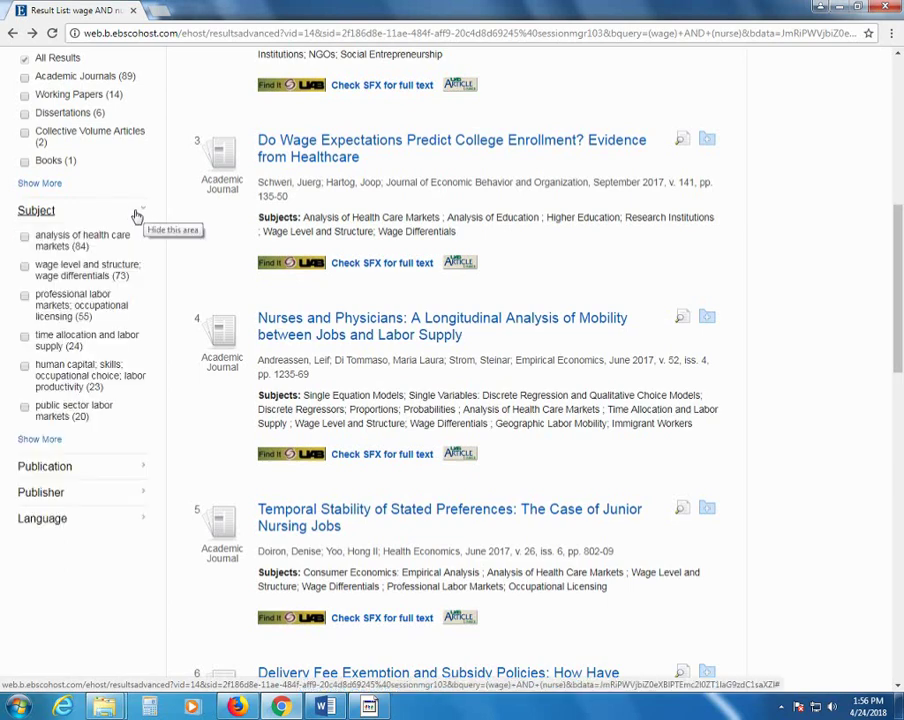
pyautogui.click(25, 338)
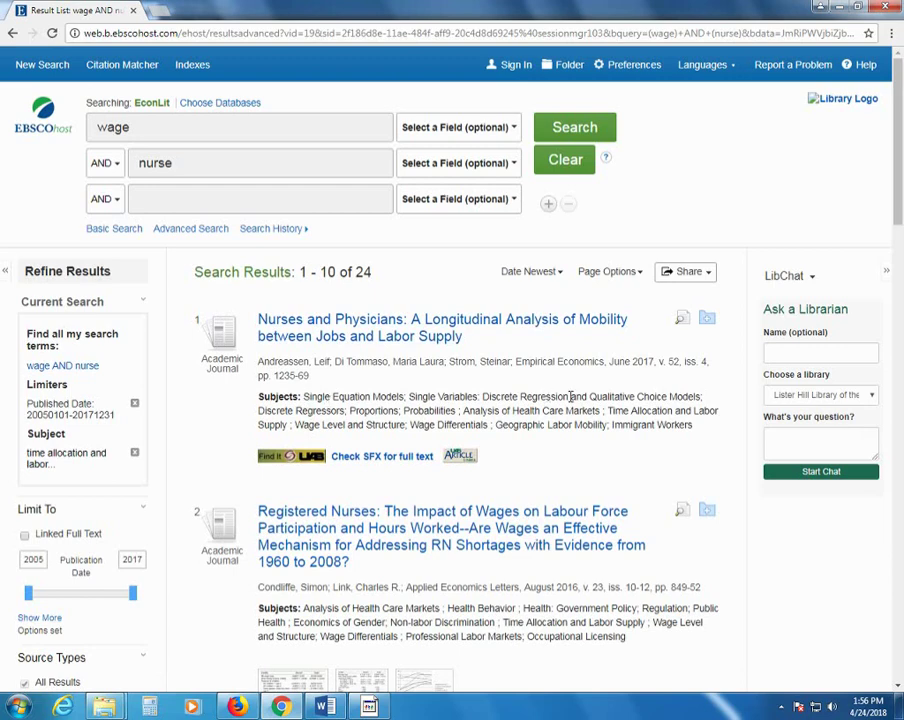
# Step: Open the record of the article "Monopsony in the Low-Wage Labor Market? Evidence from Minimum Nurse Staffing Regulations" from the result list
pyautogui.hotkey('ctrl', 'f')
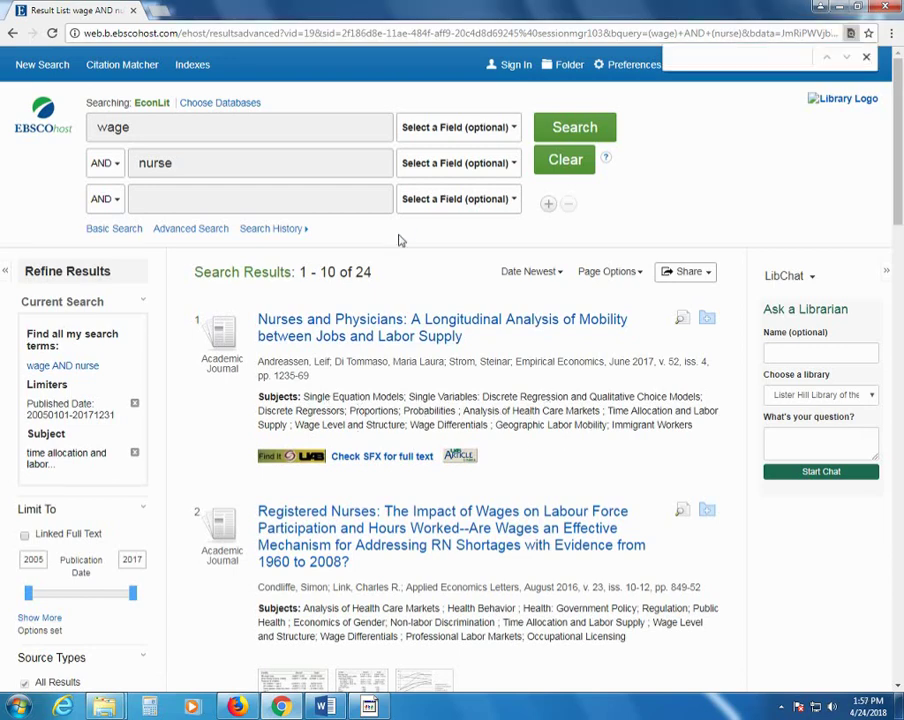
pyautogui.scroll(-5, 400, 245)
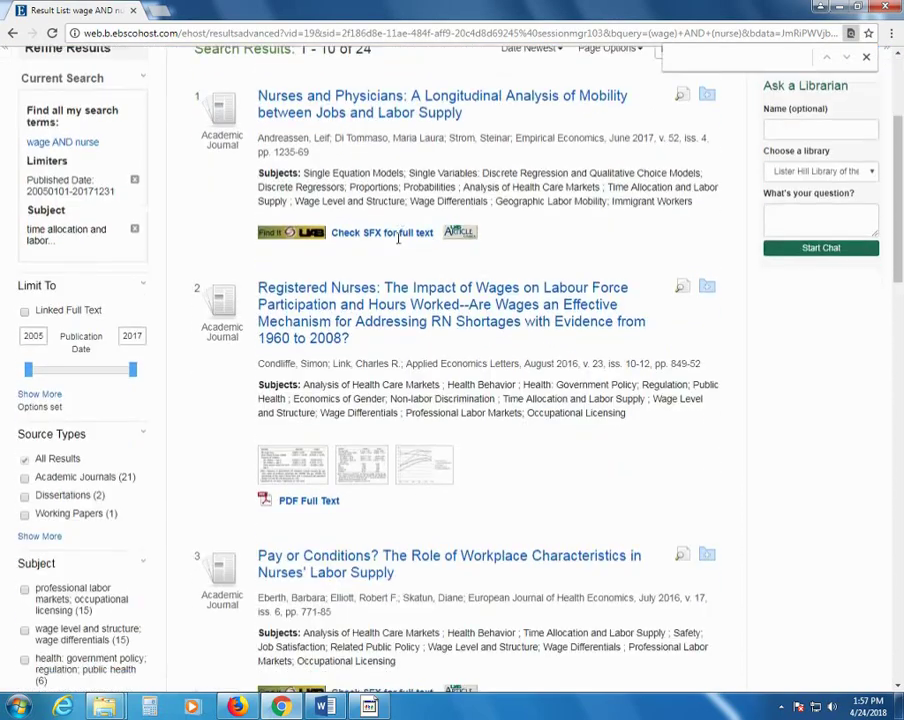
pyautogui.scroll(-6, 415, 285)
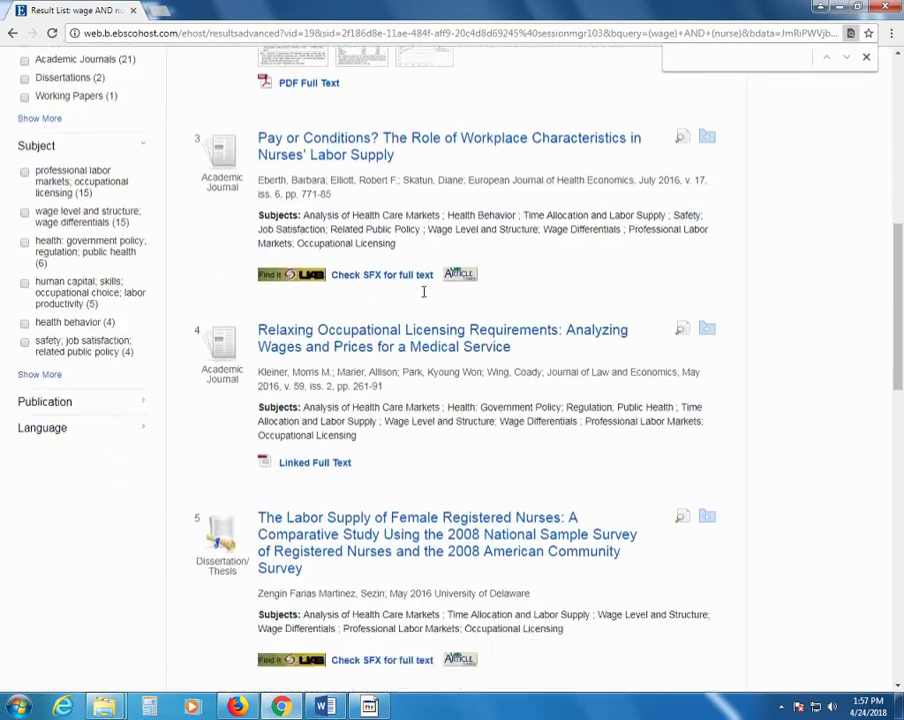
pyautogui.scroll(-3, 422, 298)
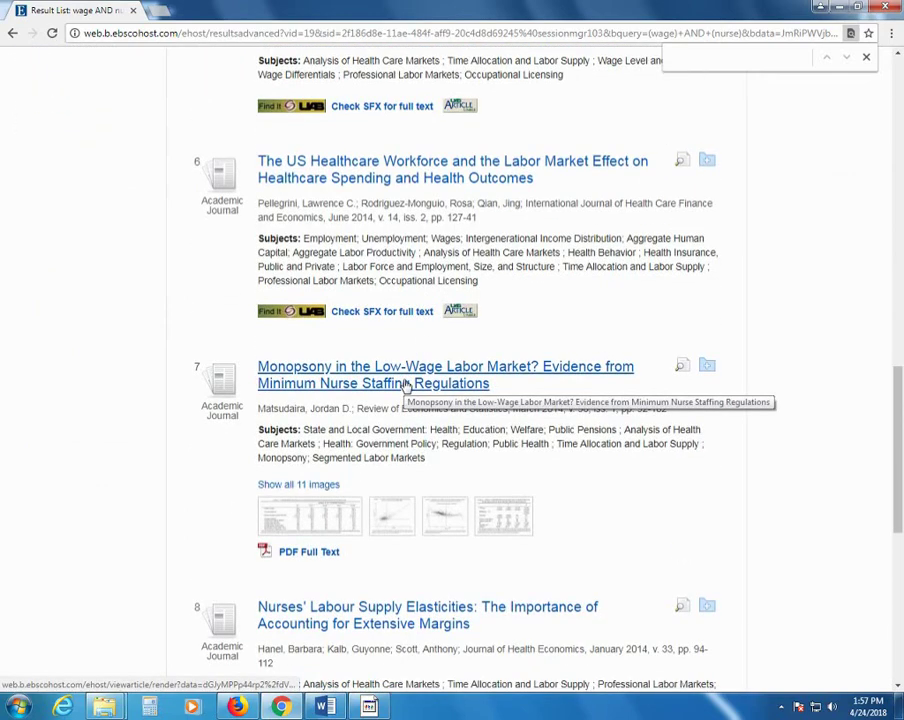
pyautogui.click(406, 384)
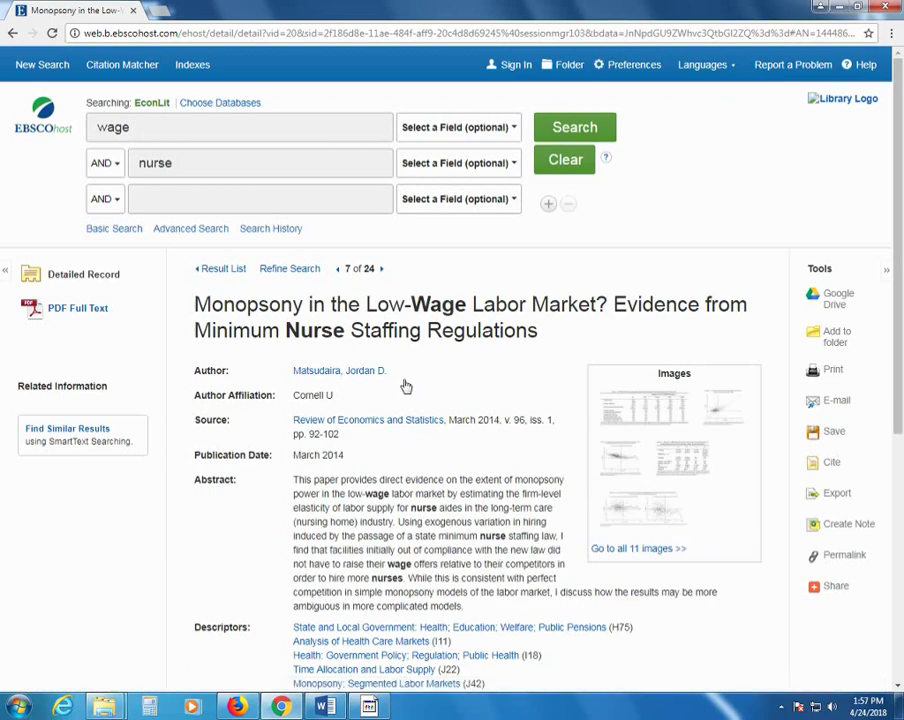
# Step: Display the citation formats for this article and find its APA reference
pyautogui.scroll(-3, 406, 386)
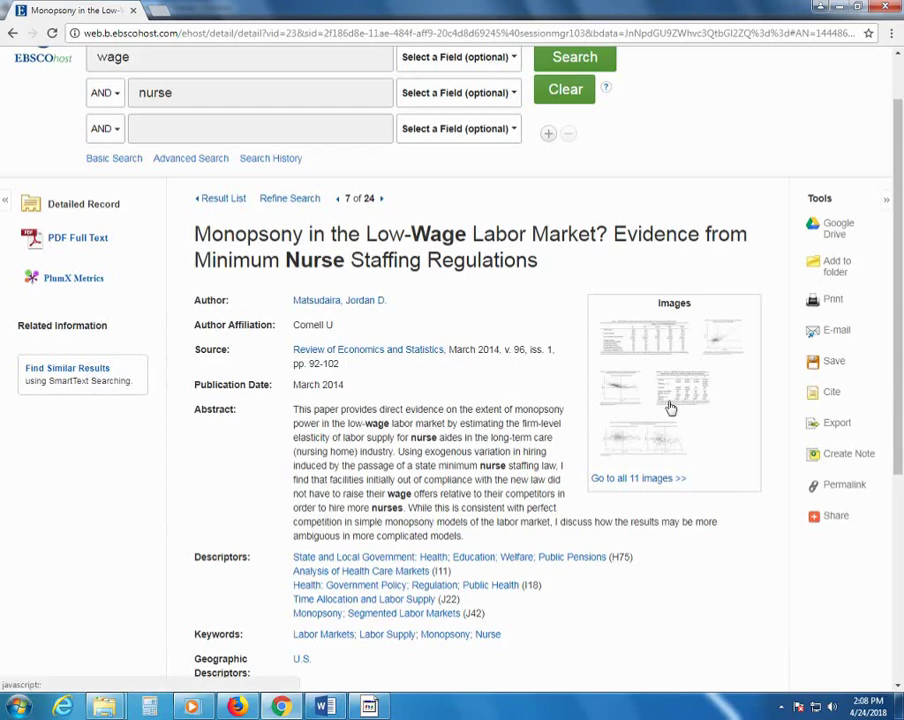
pyautogui.click(834, 396)
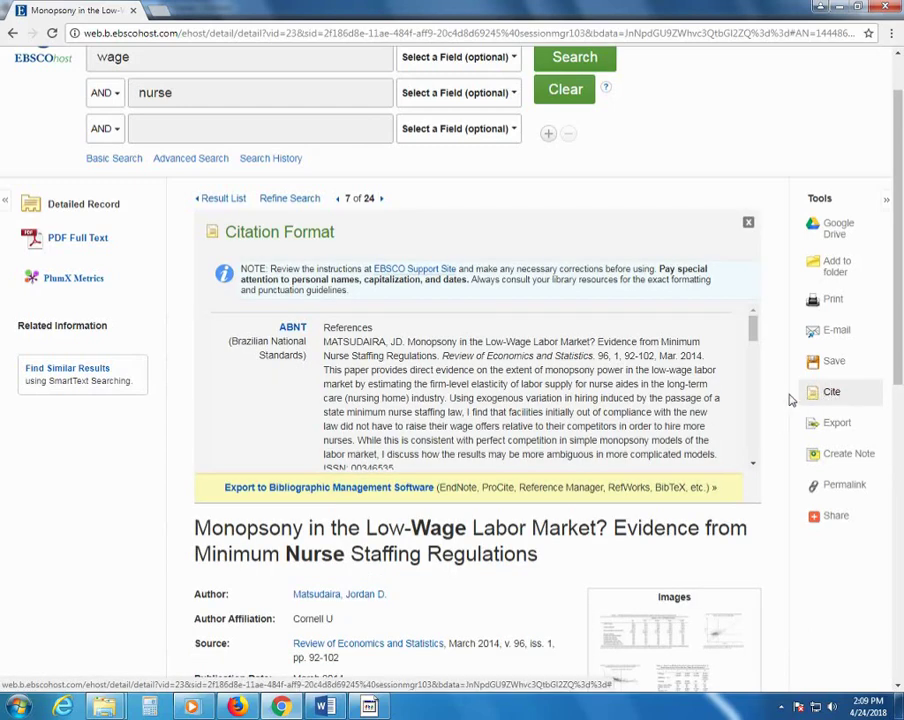
pyautogui.scroll(-1, 722, 394)
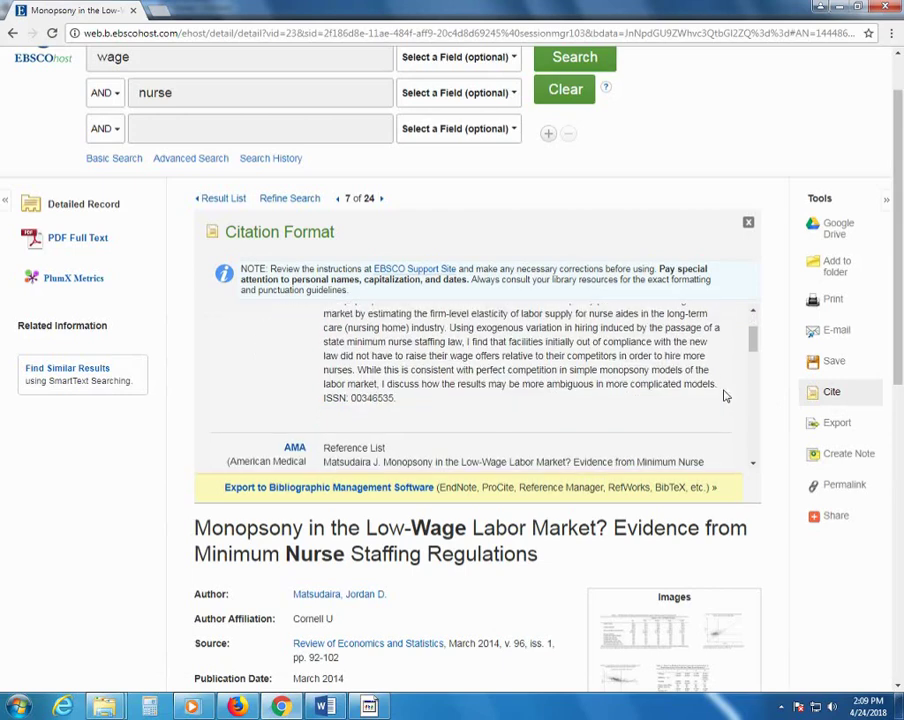
pyautogui.scroll(-1, 718, 396)
pyautogui.scroll(-1, 710, 397)
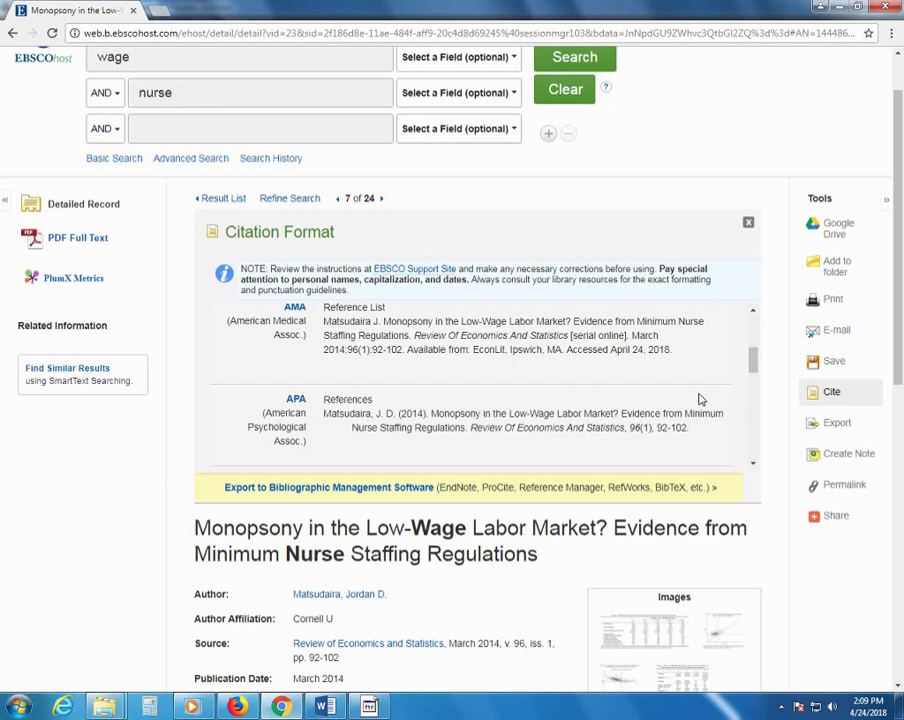
pyautogui.scroll(-1, 701, 399)
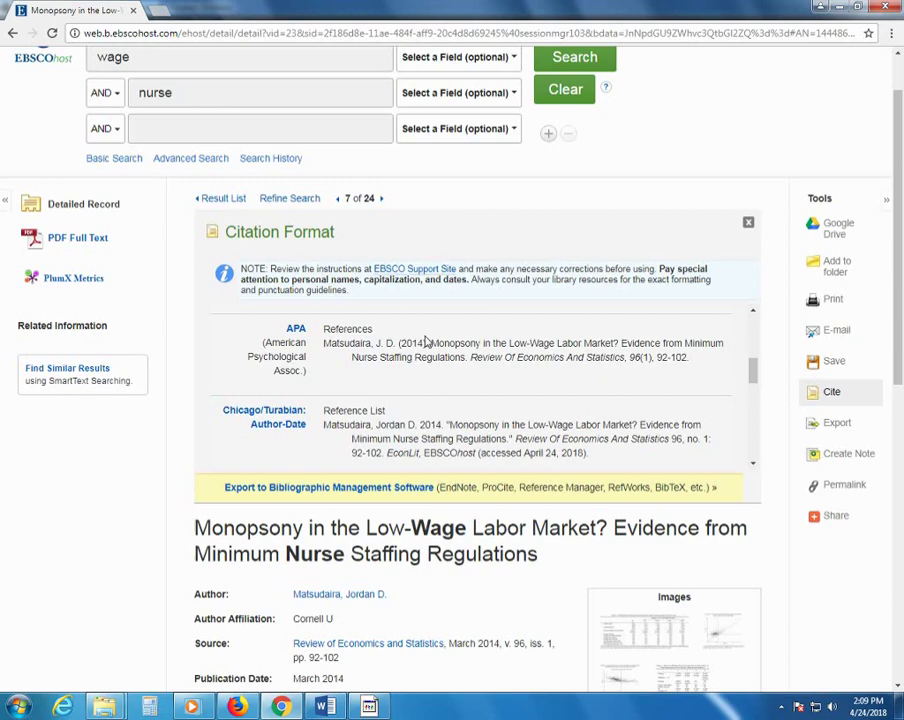
# Step: Open the EBSCO help on APA citations and review its instructions and example patterns
pyautogui.click(414, 268)
pyautogui.scroll(-5, 360, 272)
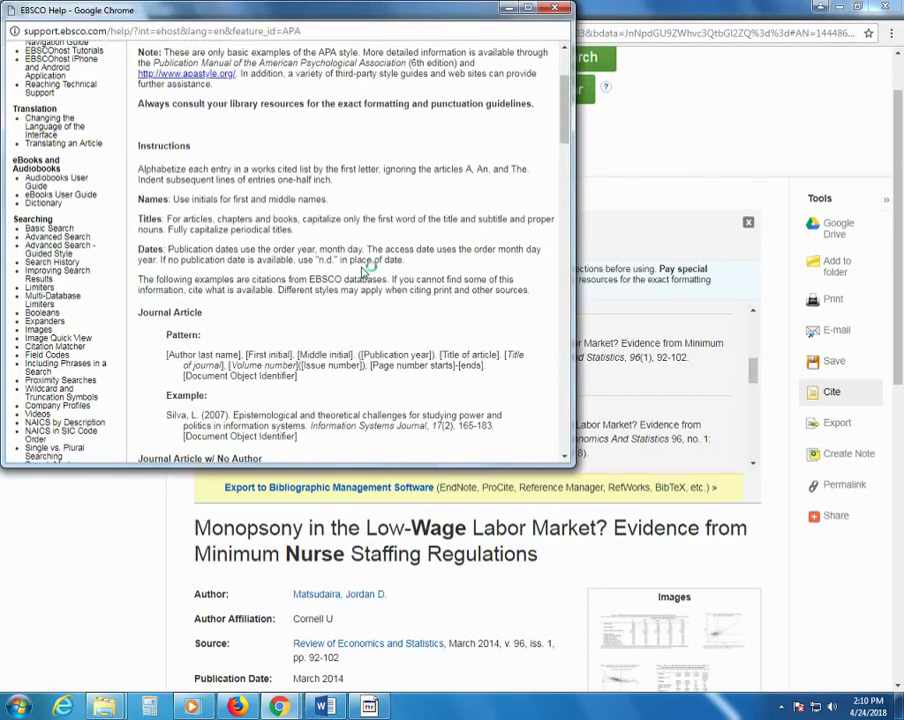
pyautogui.scroll(-3, 363, 272)
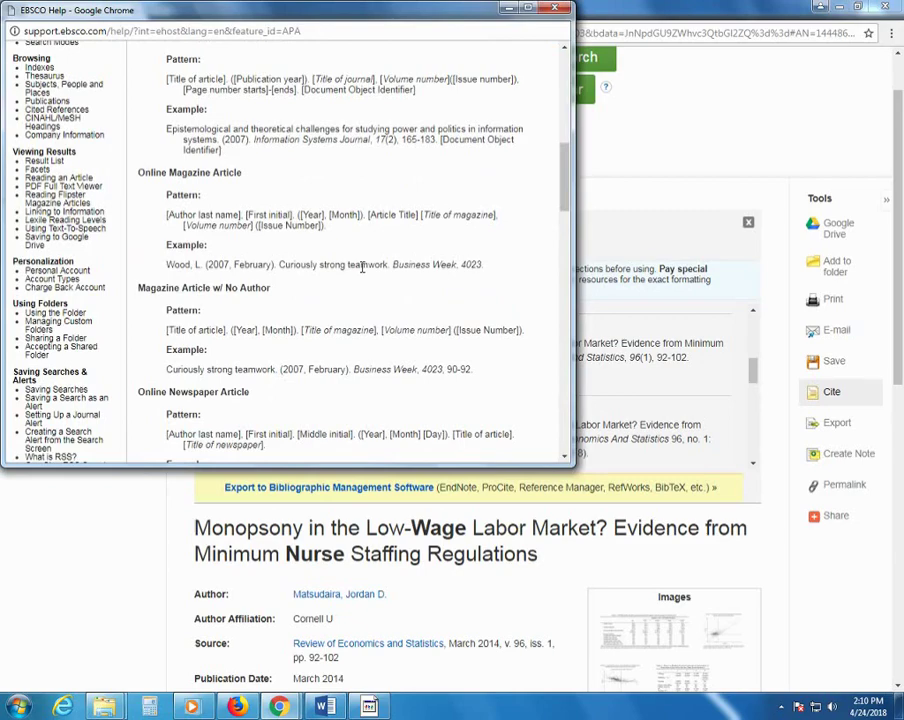
# Step: Return to the instructions and journal article pattern in the APA help and close the help window
pyautogui.scroll(7, 362, 266)
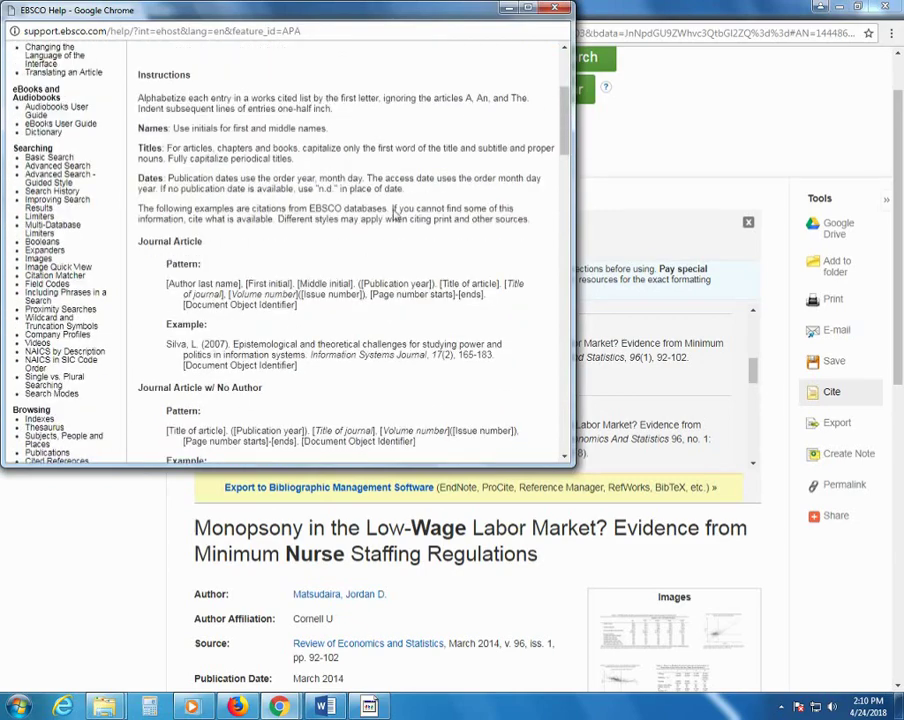
pyautogui.click(553, 9)
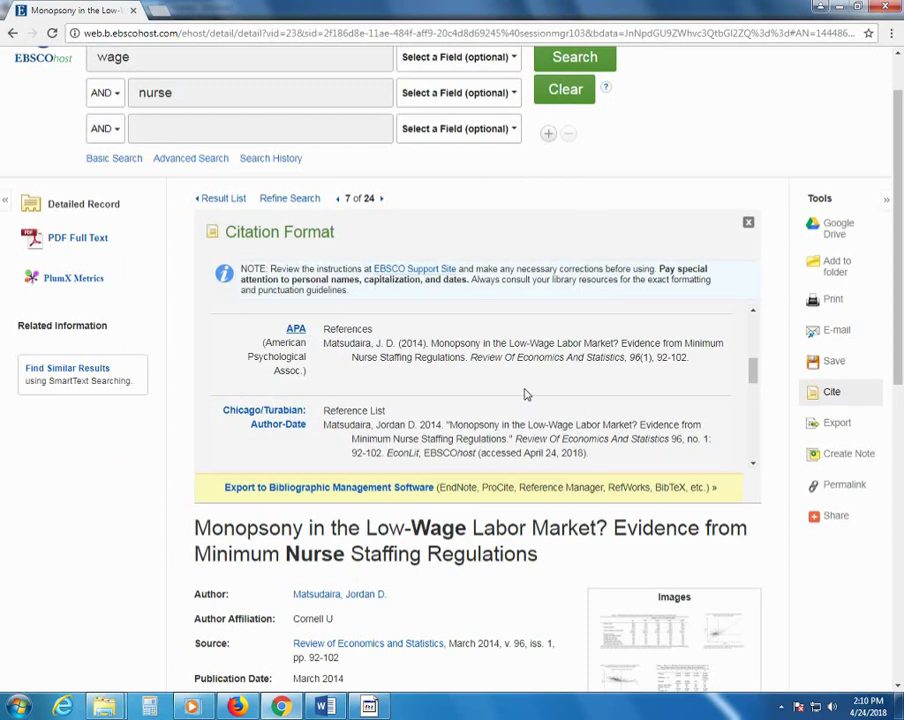
# Step: Set up an e-mail of this article with the citation format APA (American Psychological Assoc.) and try to send it
pyautogui.click(836, 333)
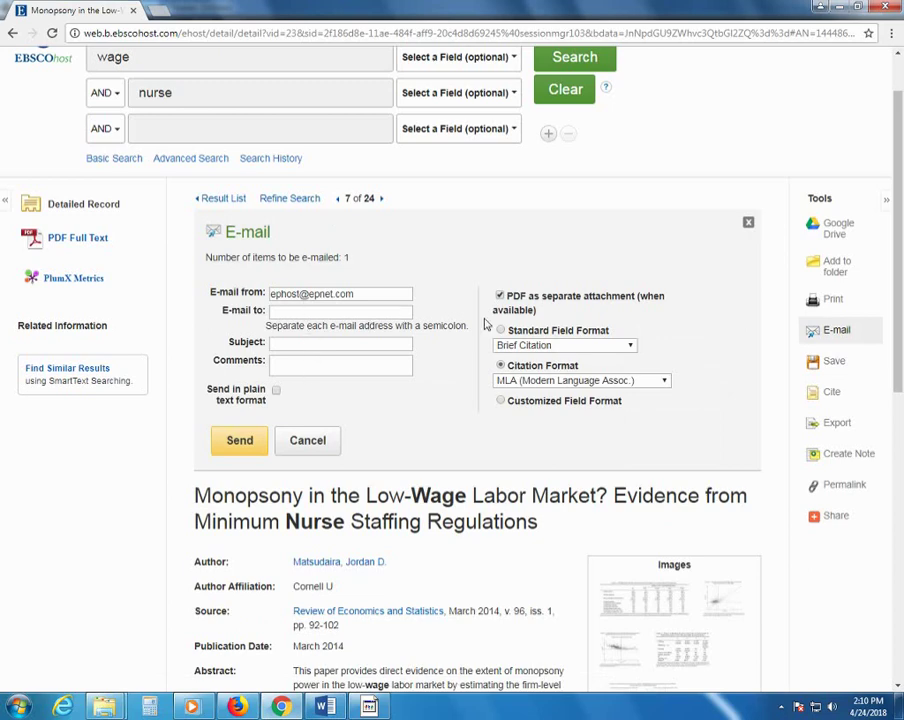
pyautogui.click(580, 384)
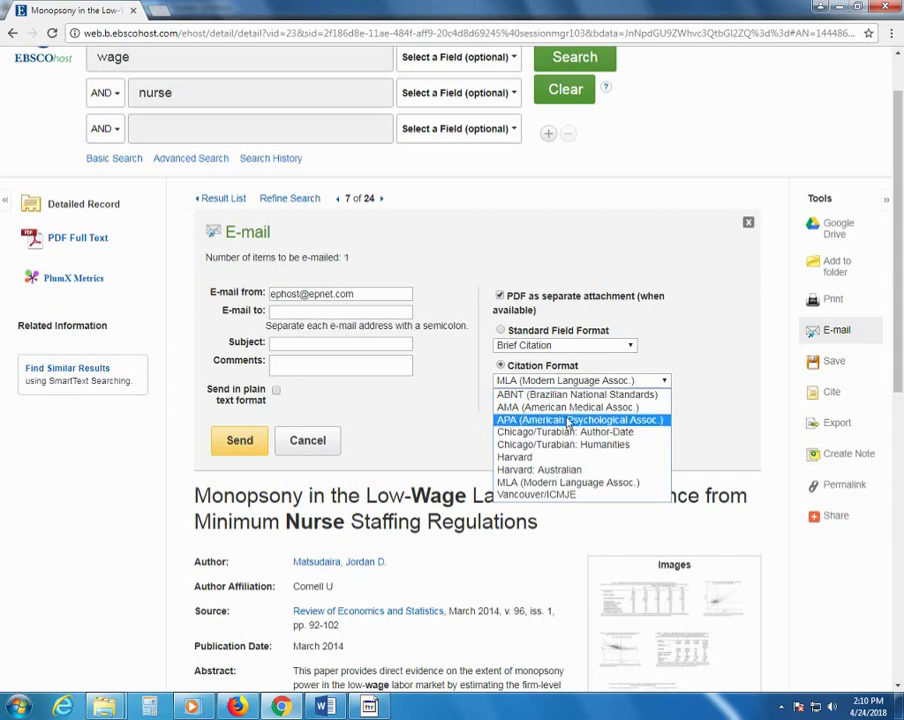
pyautogui.click(566, 420)
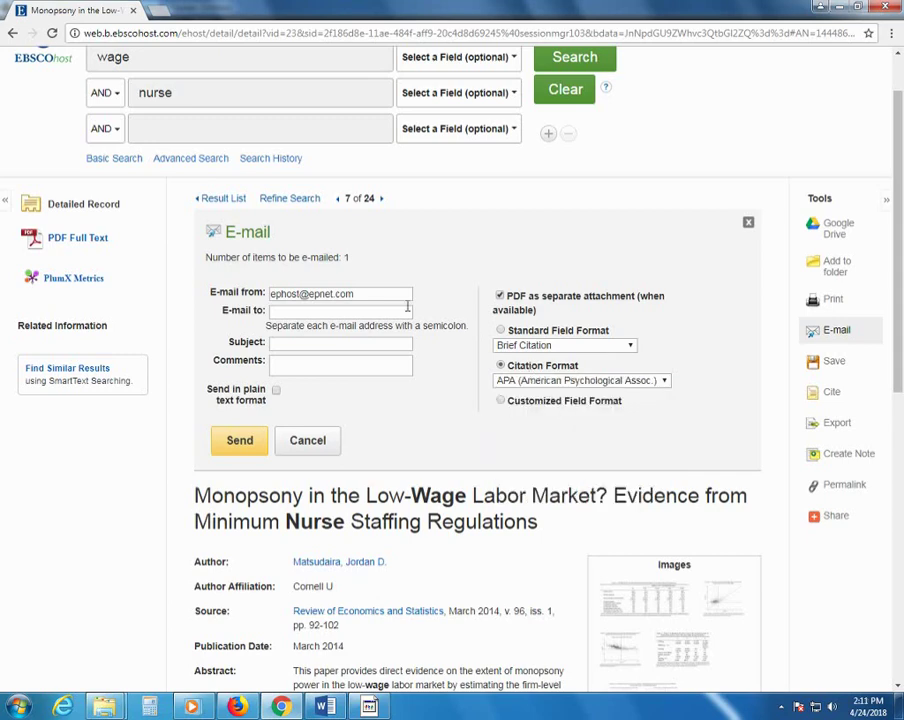
pyautogui.click(239, 440)
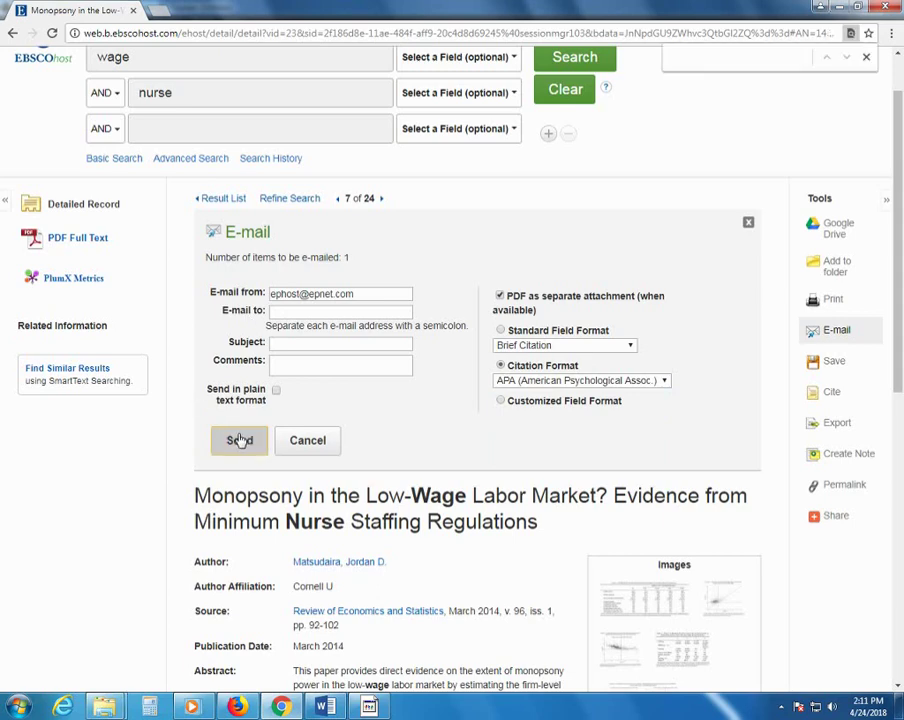
pyautogui.hotkey('ctrl', 'f')
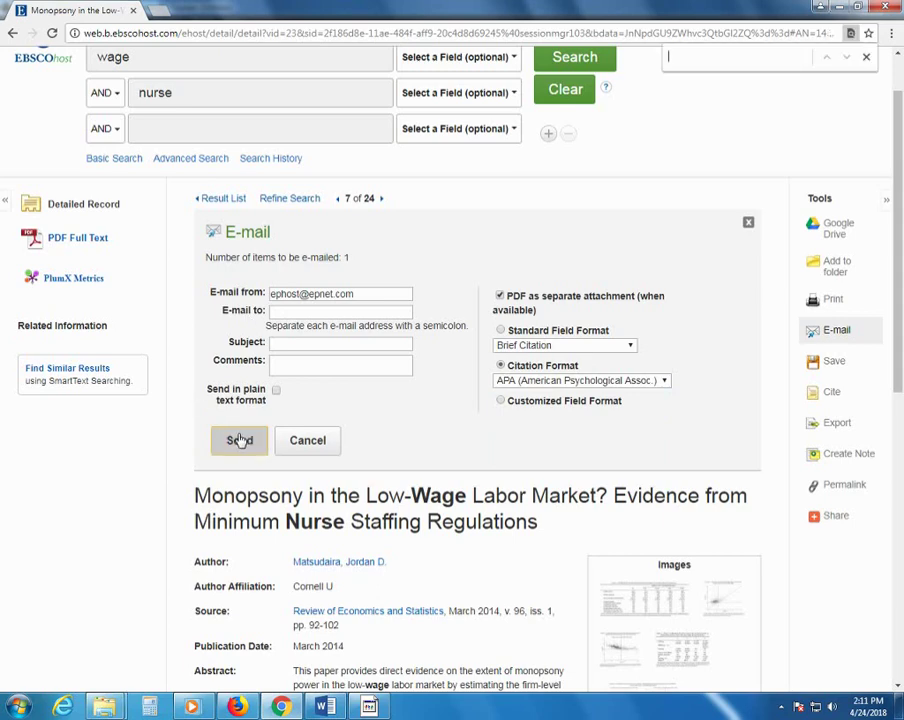